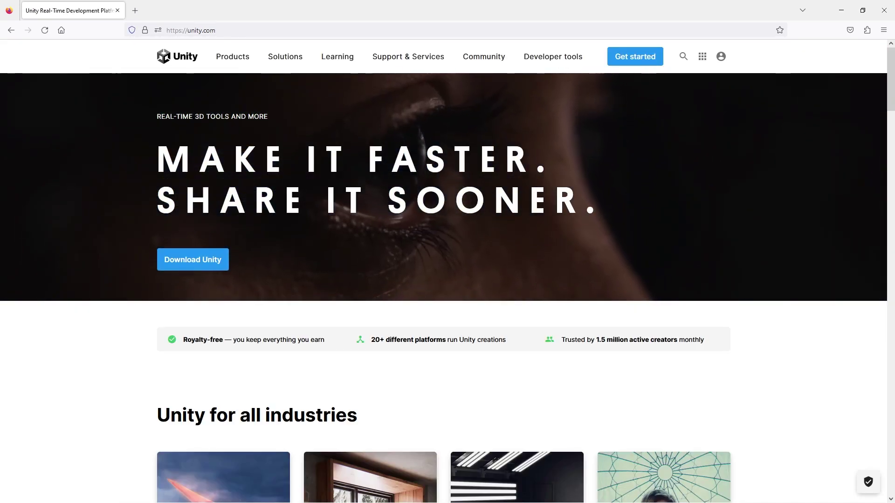
Reveal the unity.com account menu with its Create a Unity ID and Sign in options
mouse_move(338, 56)
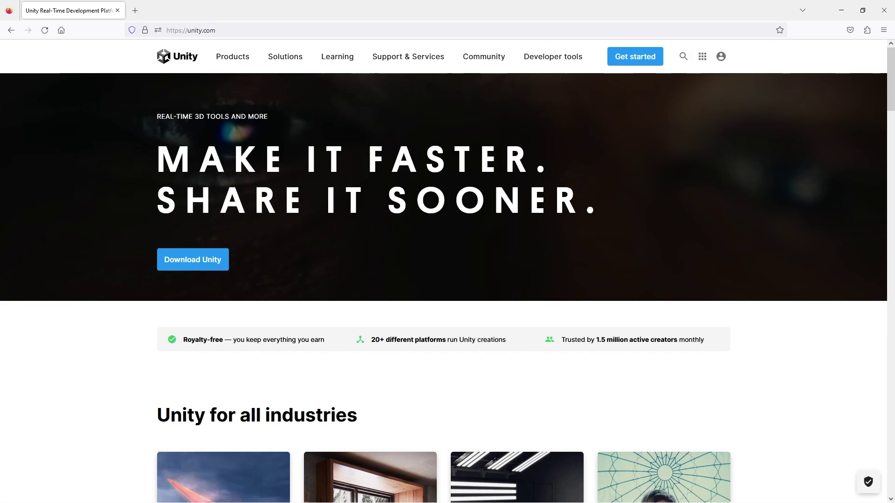
mouse_move(721, 56)
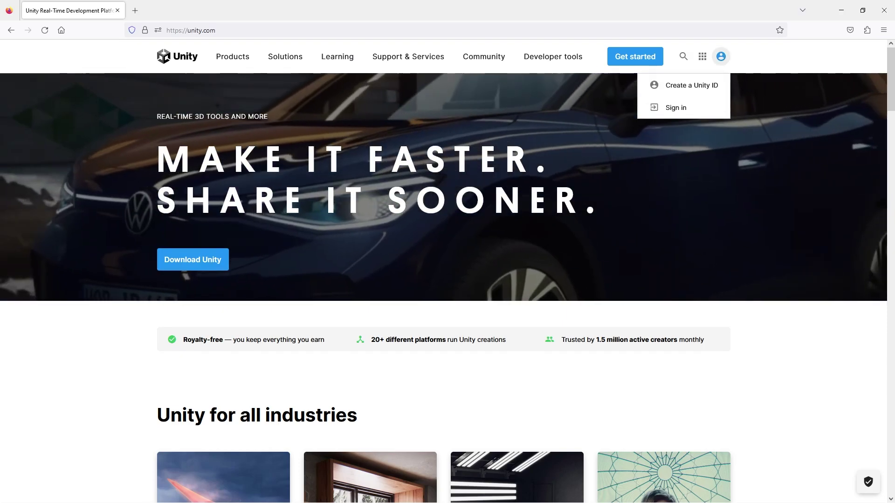
Open the Unity ID sign-up, browse the Learn page, then close that extra tab
click(692, 85)
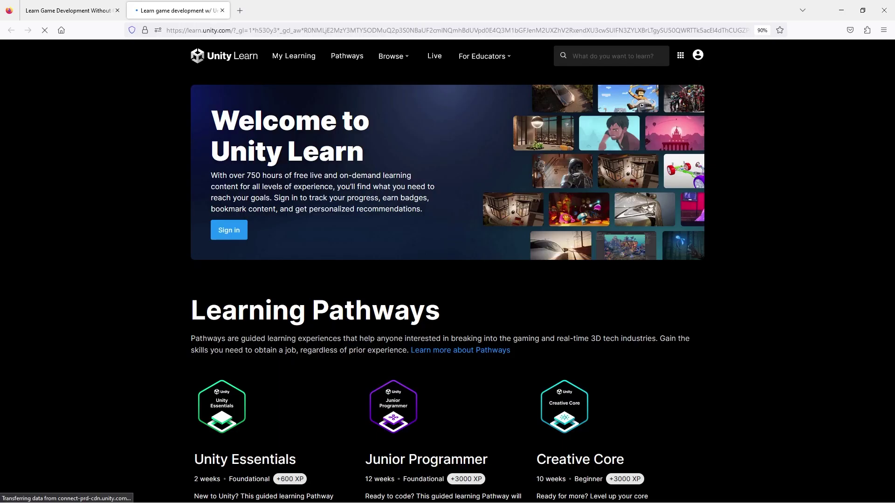
scroll(447, 271, down, 5)
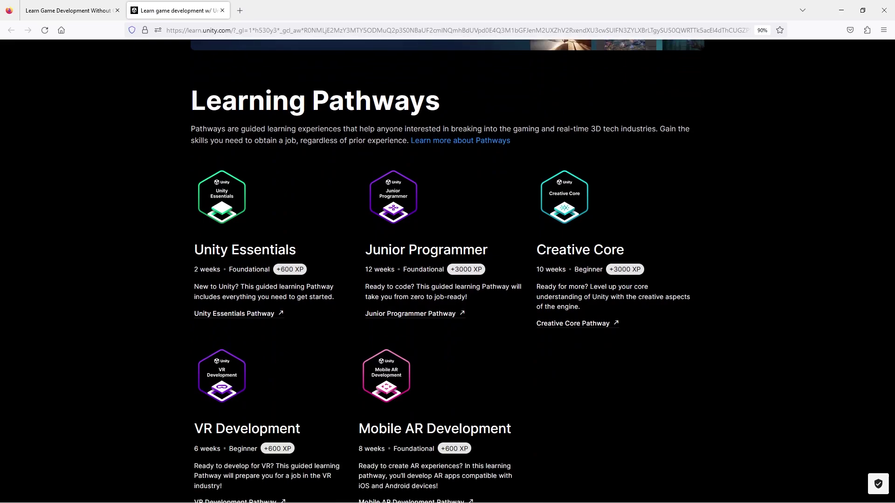
scroll(381, 272, down, 1)
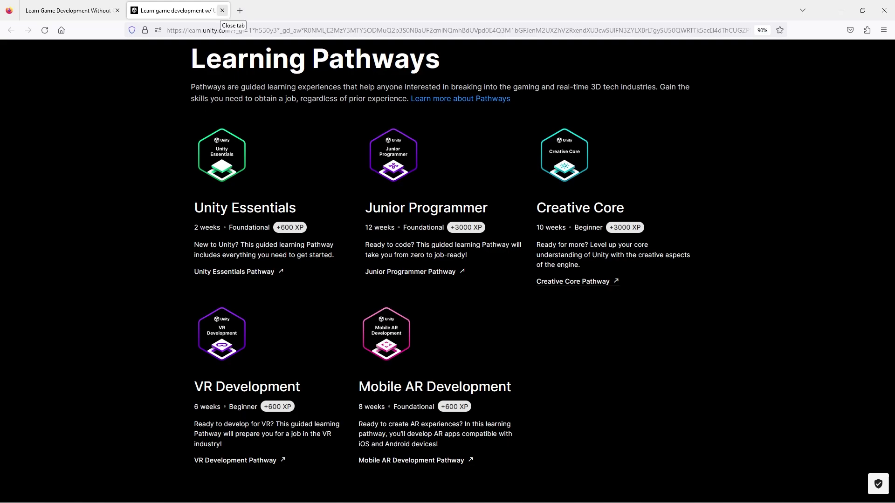
click(223, 10)
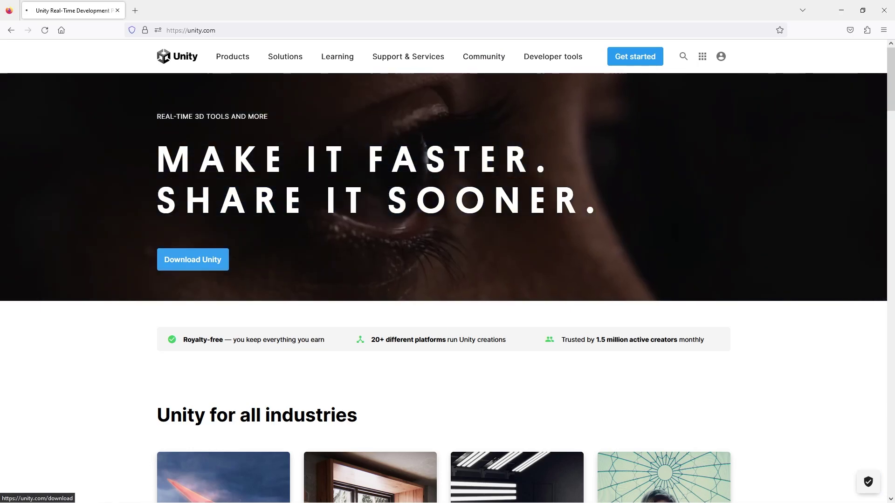
Download UnityHubSetup.exe for Windows from the Unity download page and run it
click(192, 260)
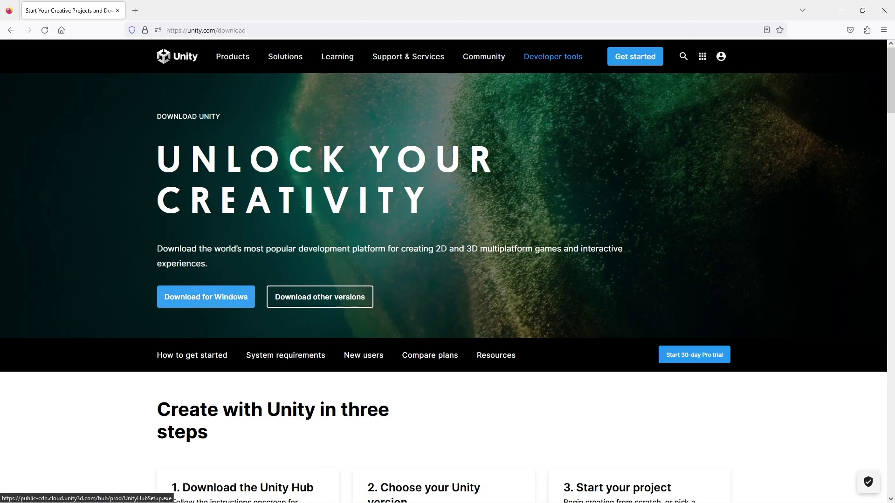
click(206, 297)
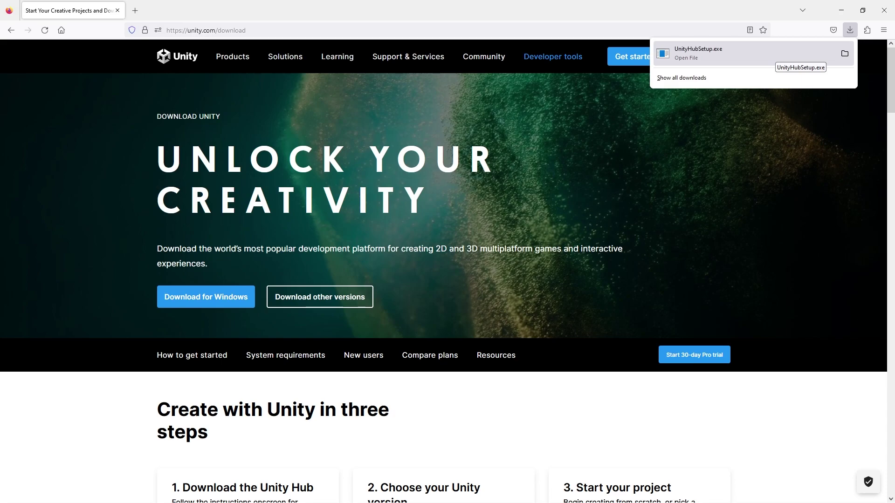
click(774, 55)
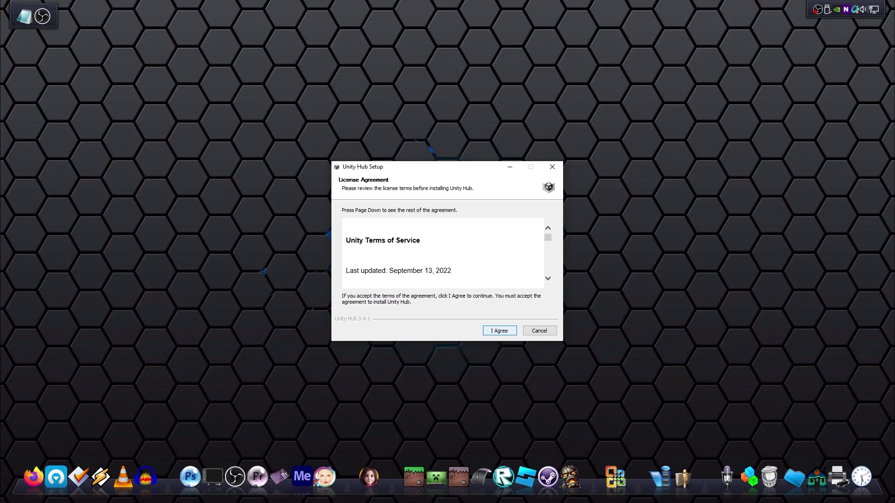
Accept the licence and install Unity Hub into D:\Installs\Unity, then finish setup
key(Return)
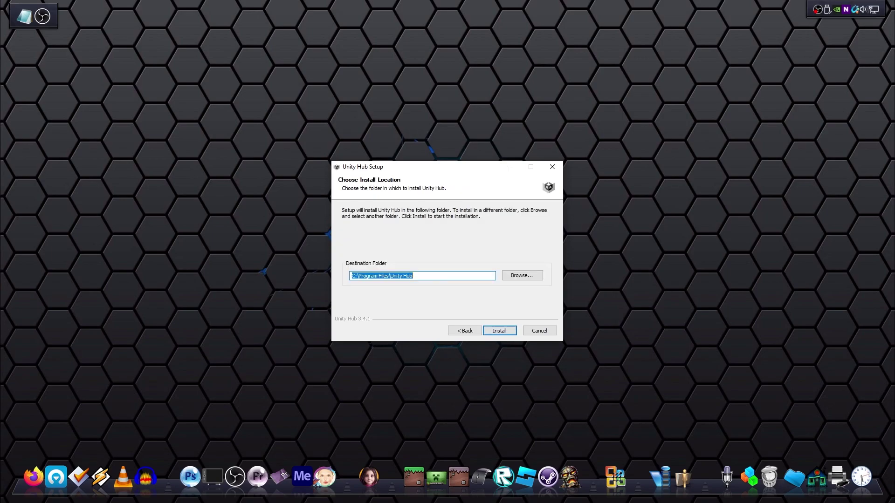
text(D:\Installs)
text(\Unity)
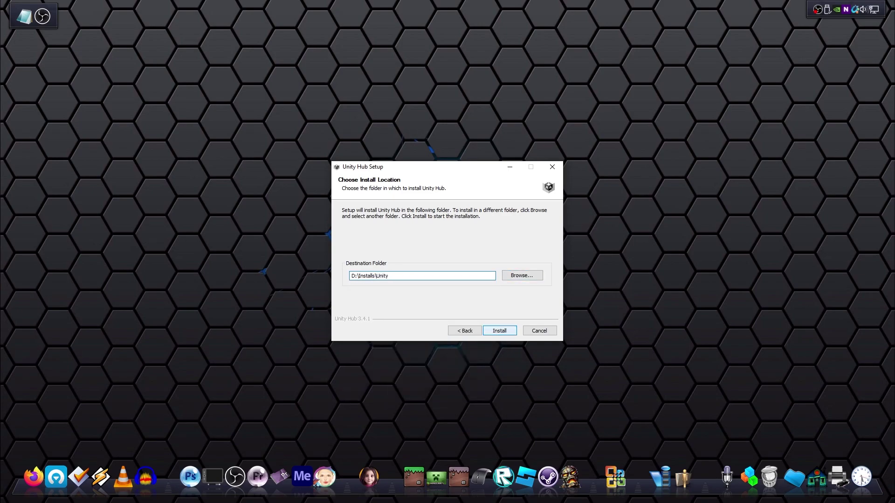
click(499, 331)
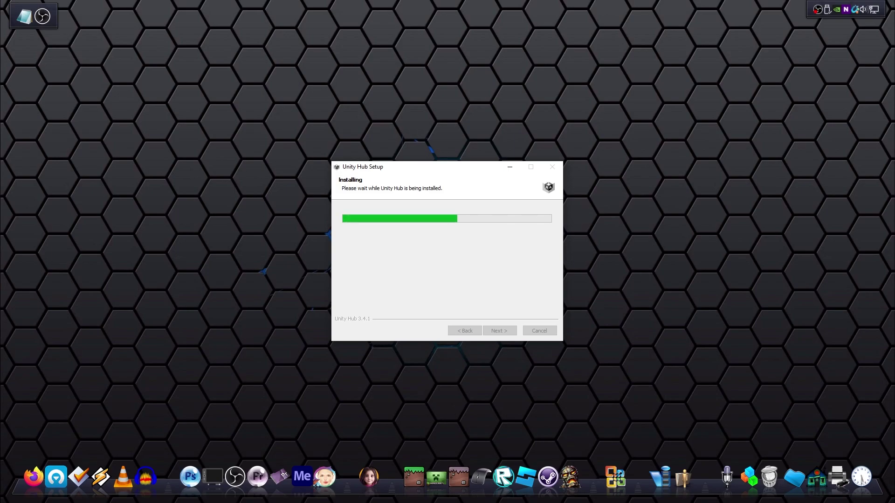
key(Return)
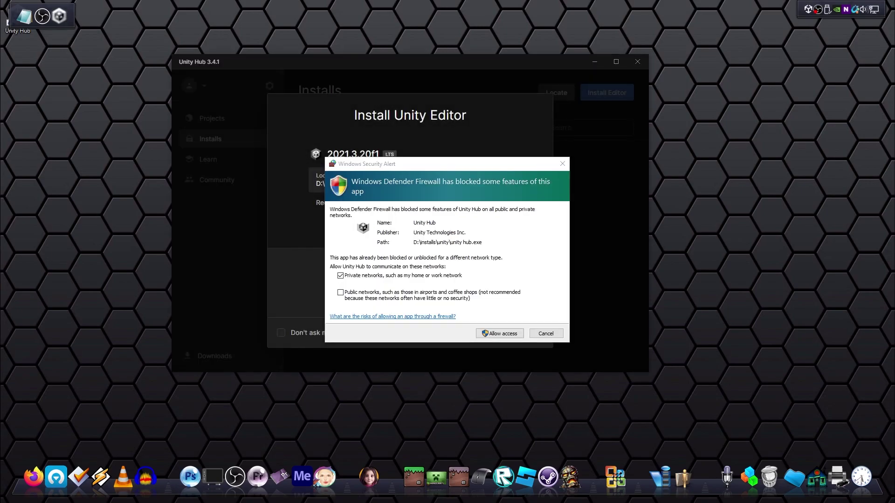
Allow Unity Hub through the firewall, install editor 2021.3.20f1, and sign in to a Unity account
key(Return)
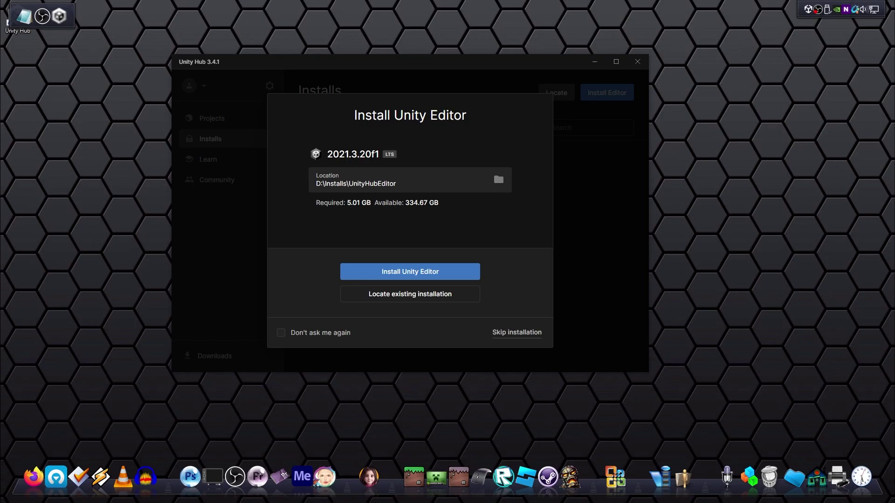
key(Return)
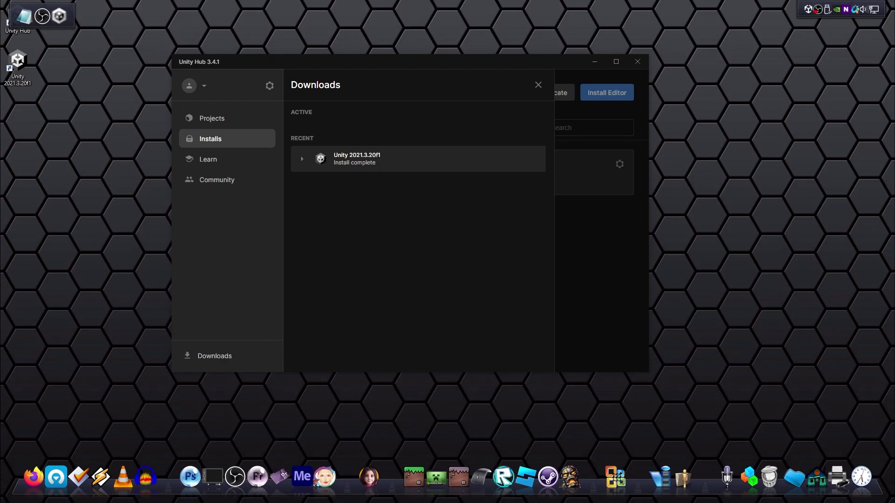
click(189, 85)
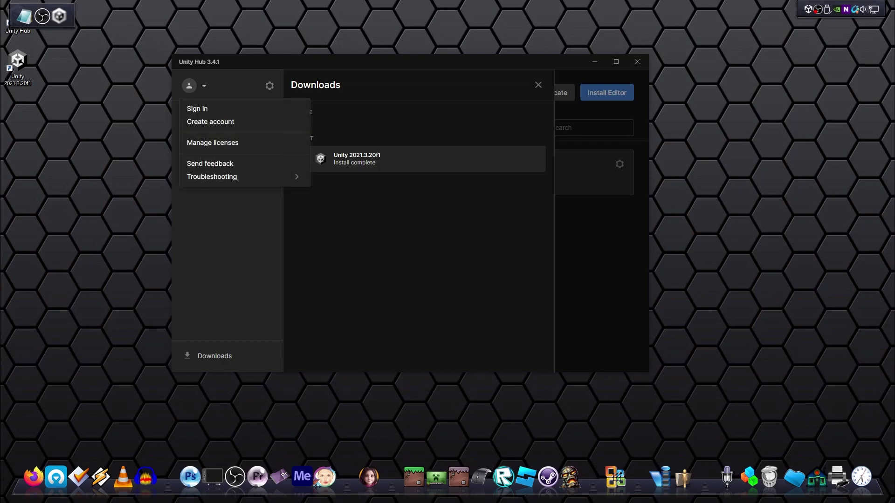
click(200, 108)
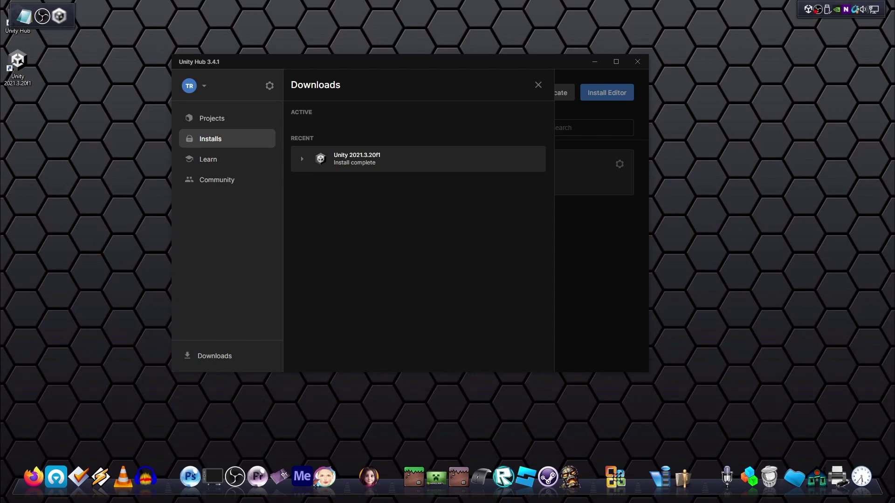
Create a new 3D project named Test and allow the editor through the firewall
click(212, 117)
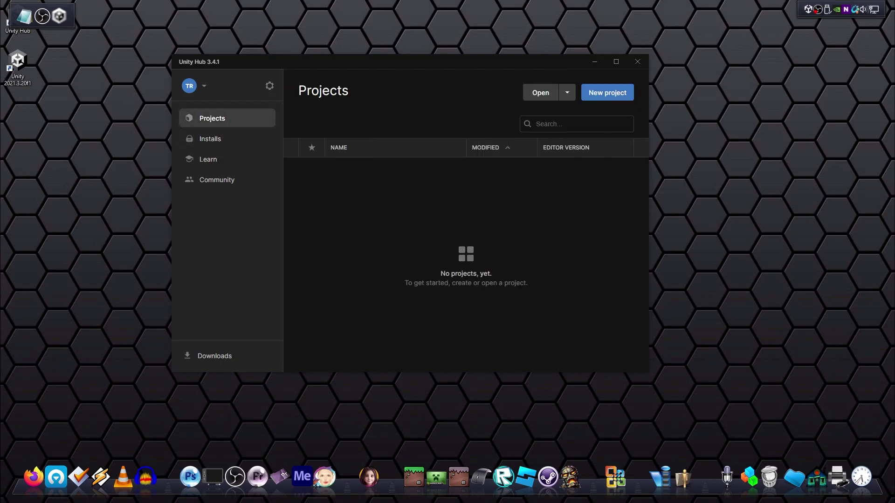
click(607, 92)
text(Test)
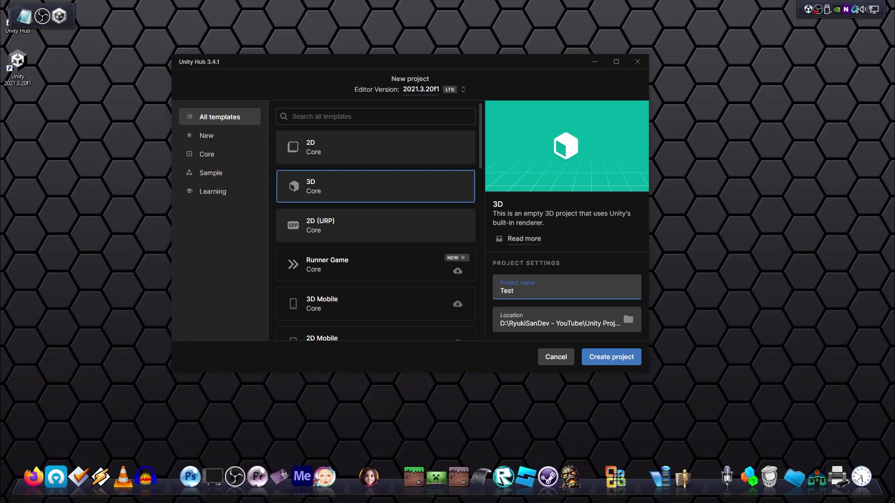
click(611, 356)
key(Return)
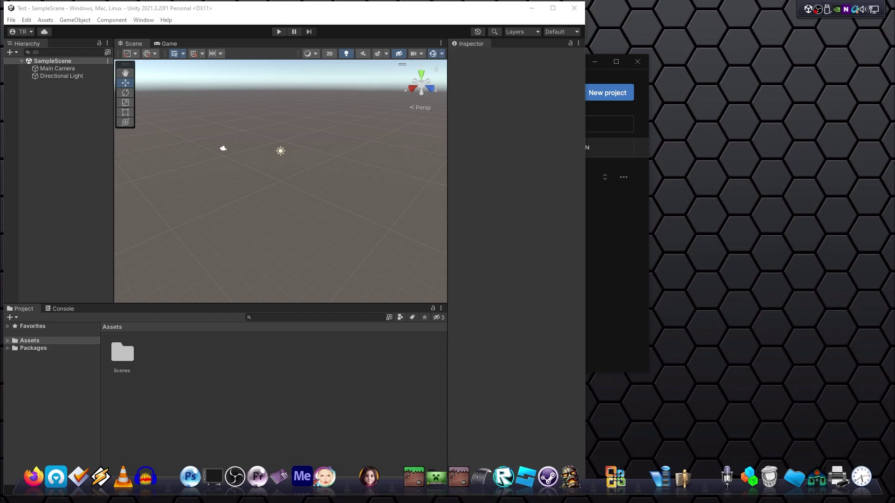
Maximize the Unity Editor window so the Test project fills the screen
click(553, 8)
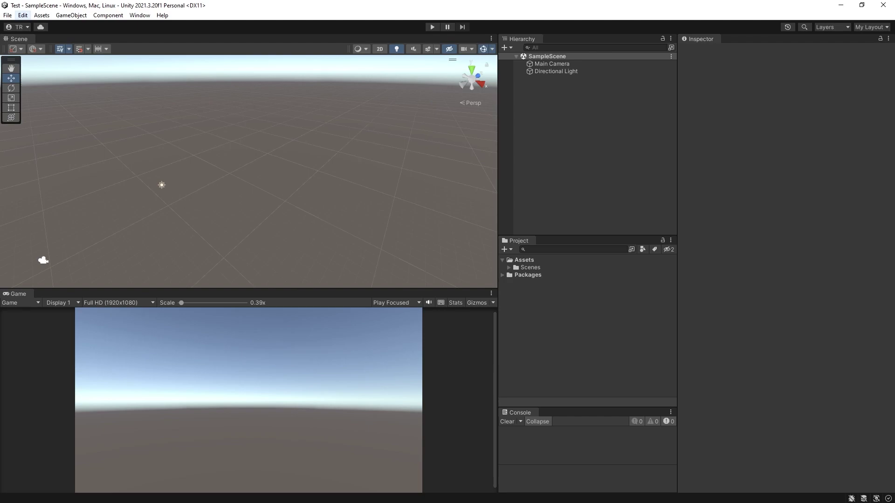
Open the External Tools preferences, then download Visual Studio Community 2022 from the website
click(22, 15)
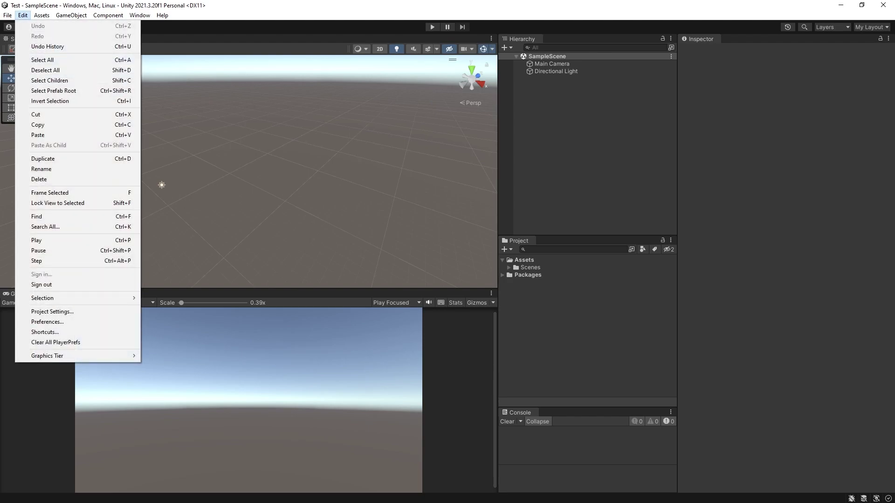
click(48, 322)
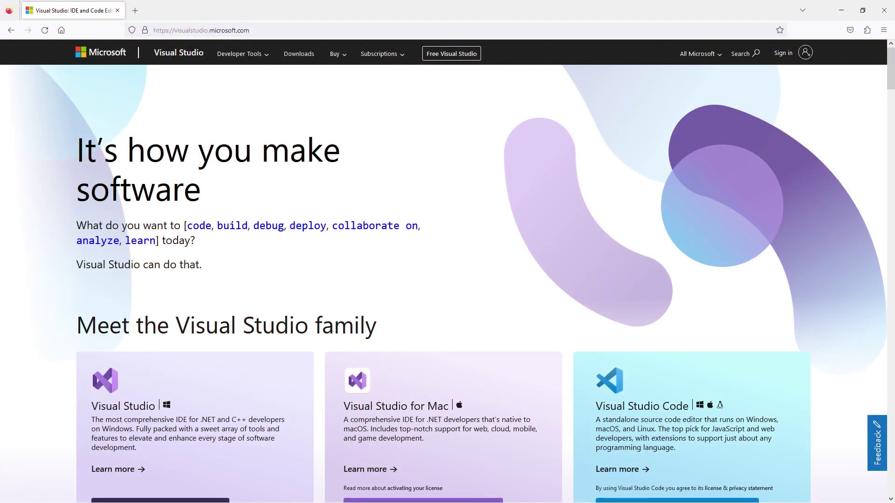
scroll(443, 270, down, 4)
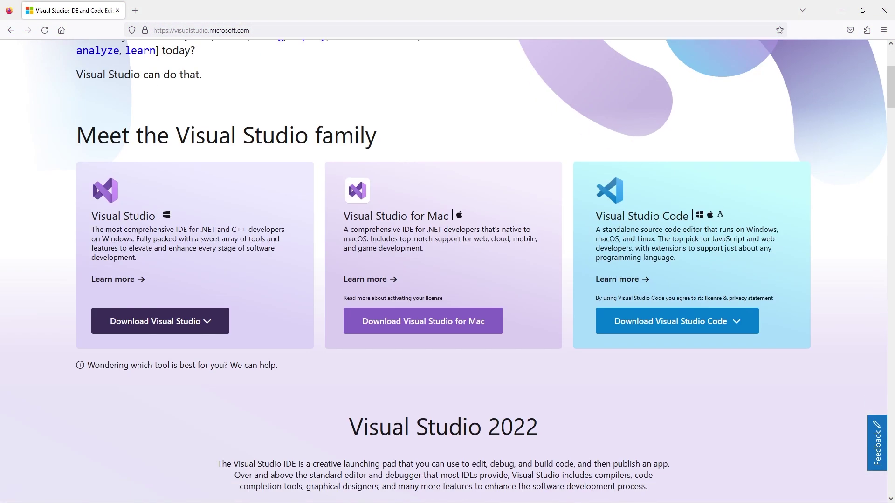
click(161, 321)
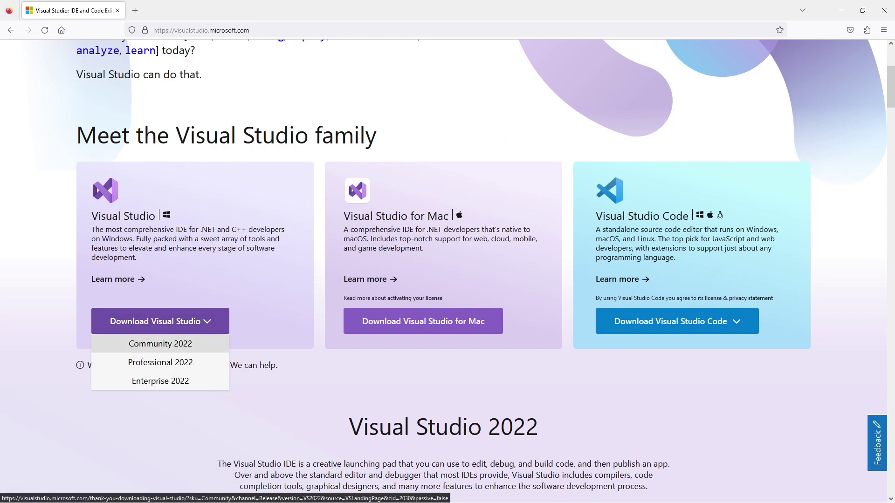
click(161, 345)
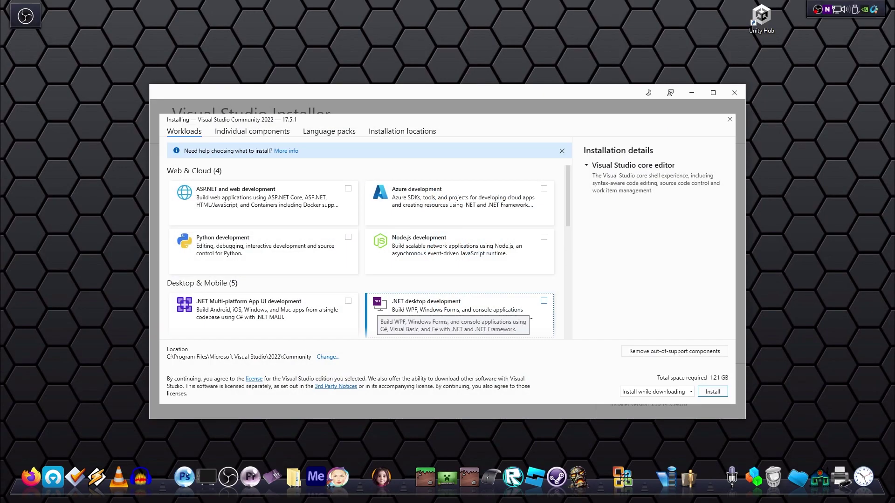
Select the Game development with Unity workload without Unity Hub and review installation locations
scroll(372, 261, down, 3)
scroll(368, 251, down, 1)
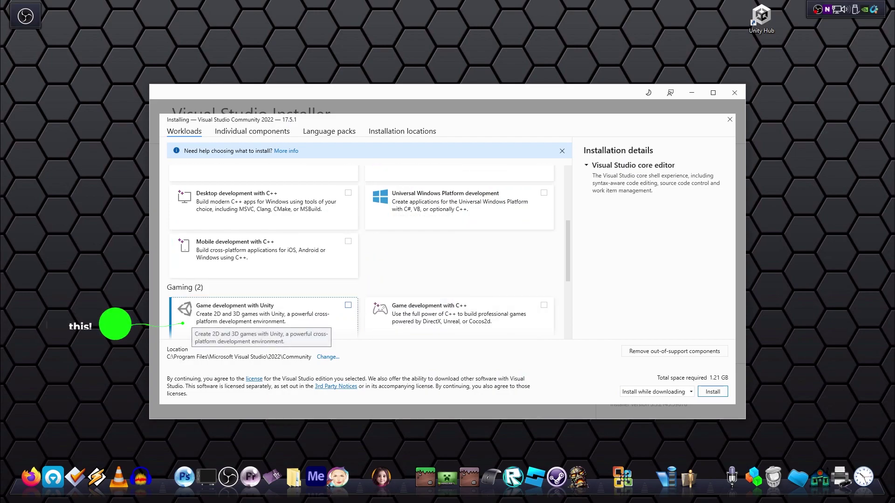
click(193, 321)
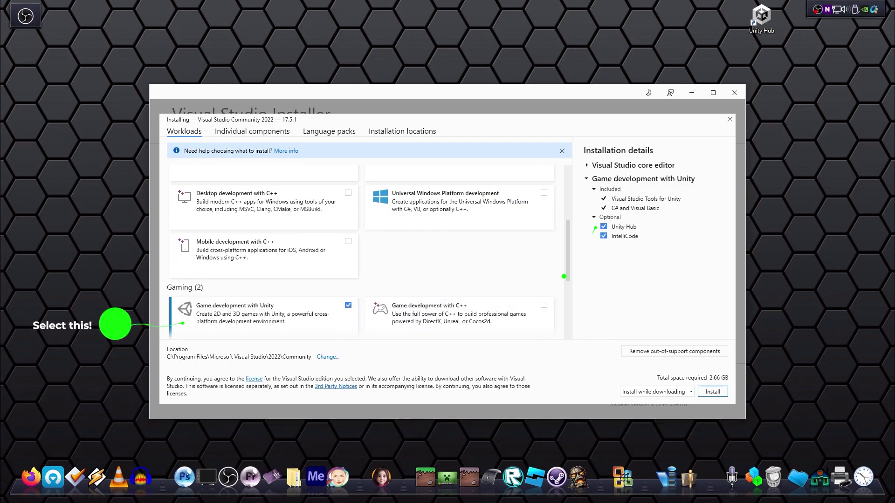
click(604, 227)
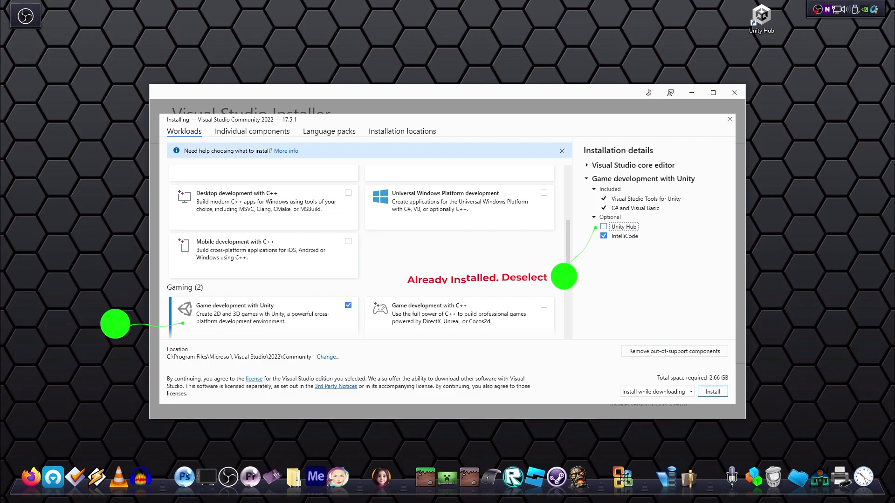
click(402, 131)
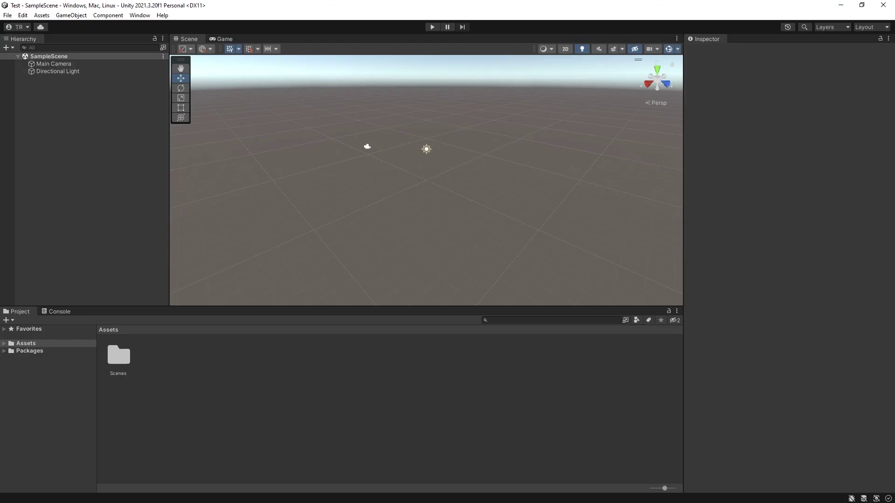
Set the External Script Editor to Visual Studio 2022 in Preferences
click(22, 14)
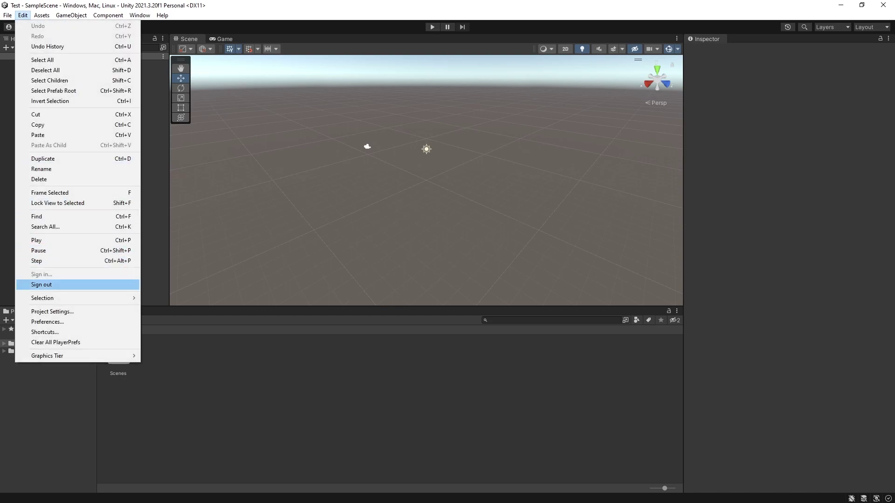
click(48, 321)
click(538, 119)
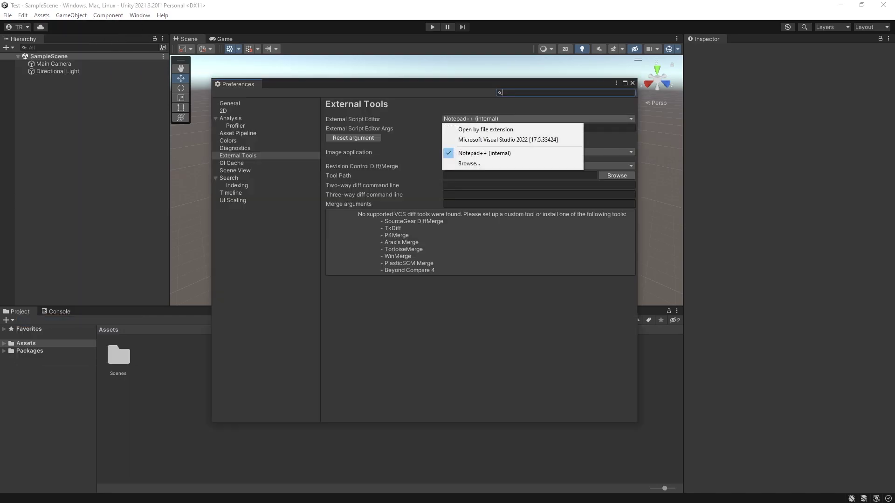
click(508, 140)
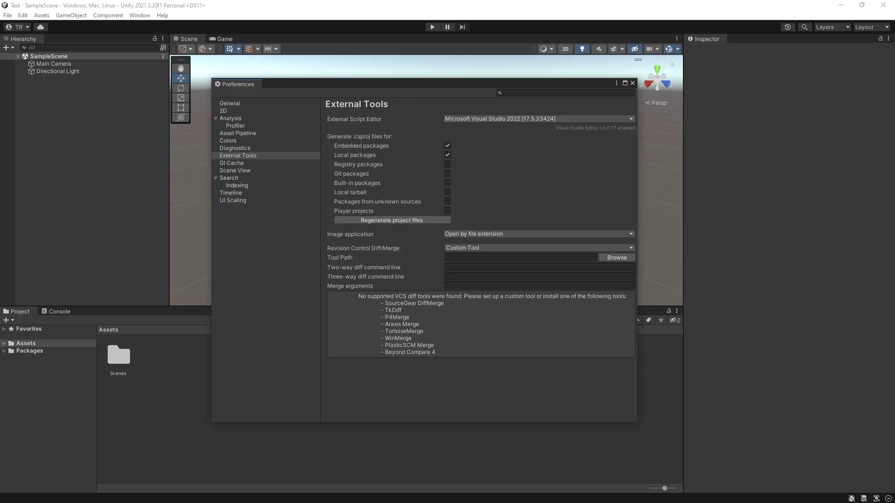
click(632, 83)
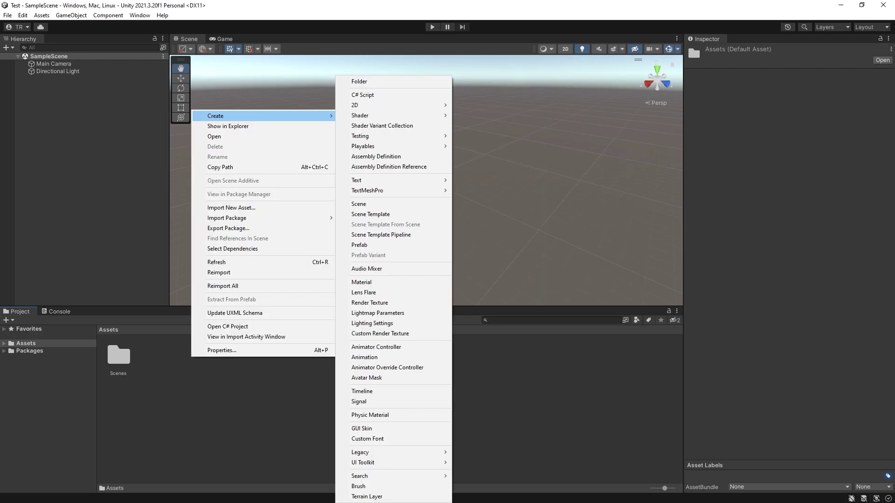
Create a C# script named TEST in Assets and open it for editing
right_click(191, 356)
click(362, 95)
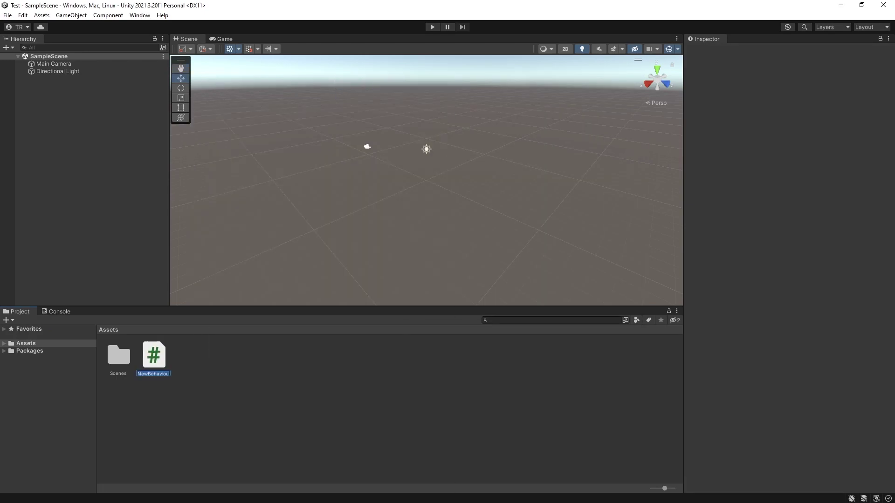
text(TEST)
key(Return)
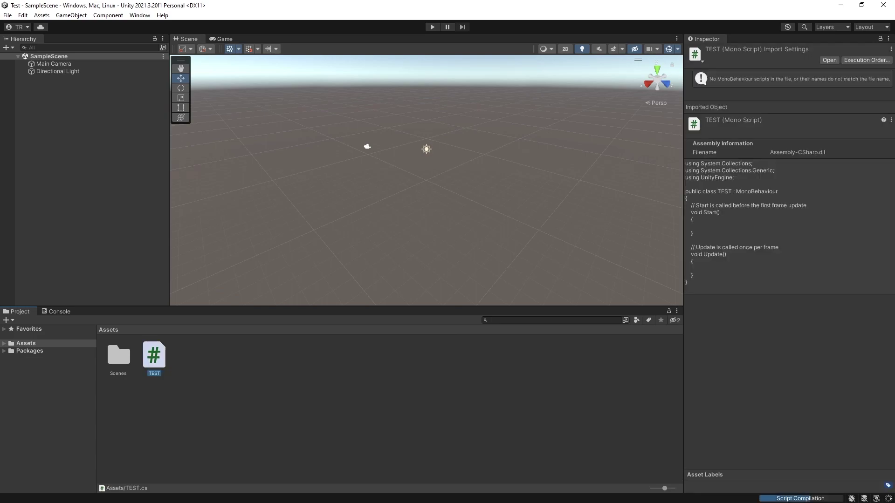
key(Return)
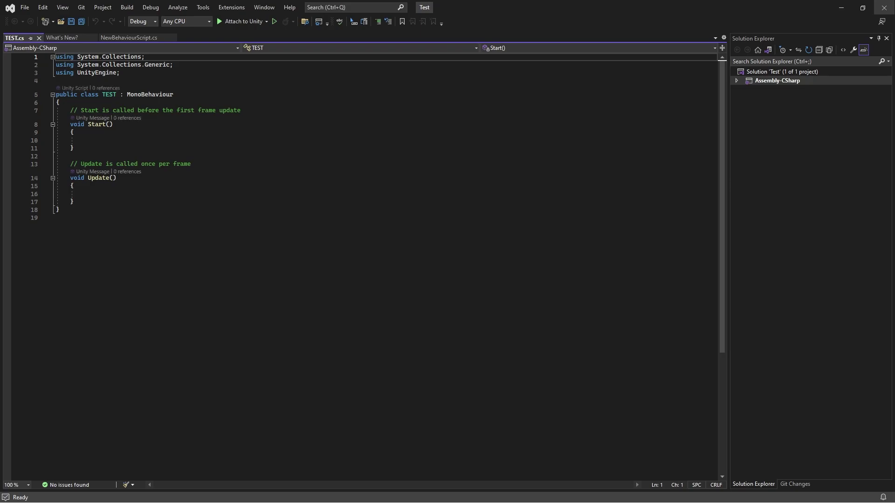
Close Visual Studio 2022 to bring the Unity Editor back in front
click(884, 8)
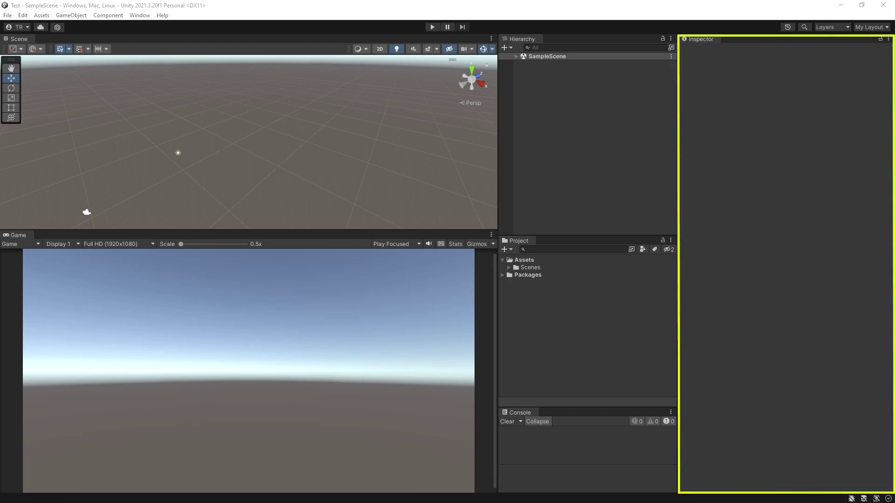
click(139, 15)
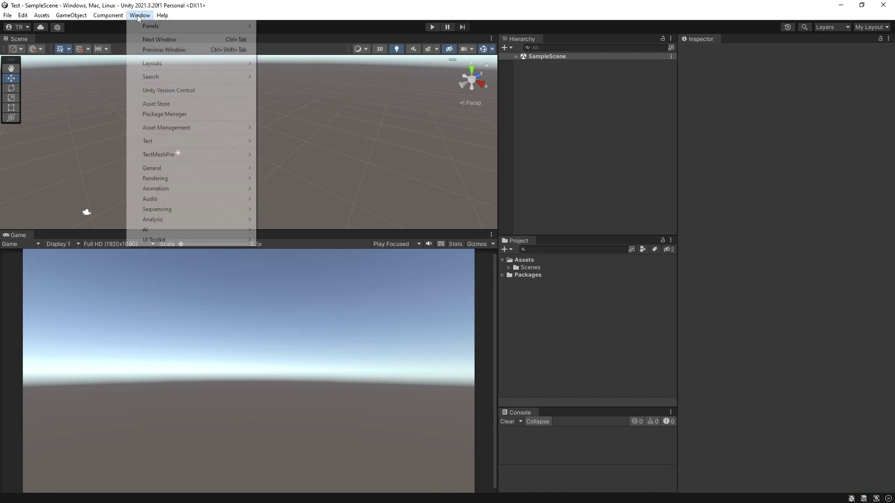
mouse_move(145, 27)
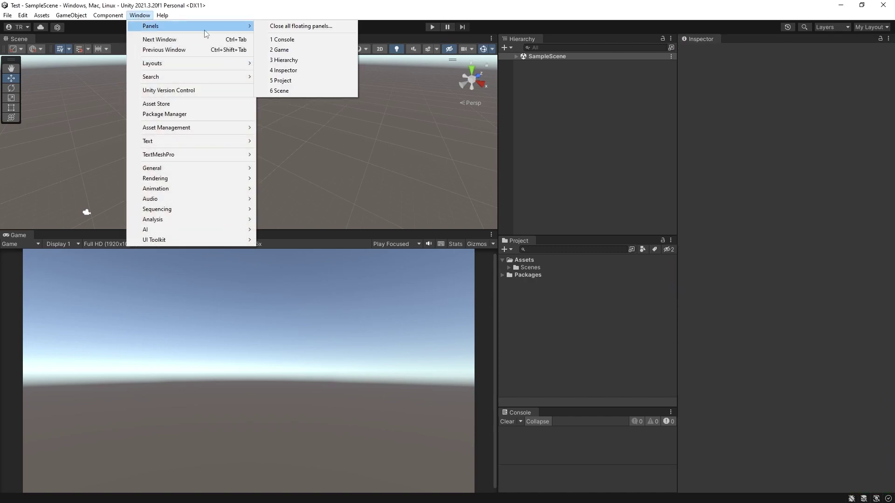
click(523, 40)
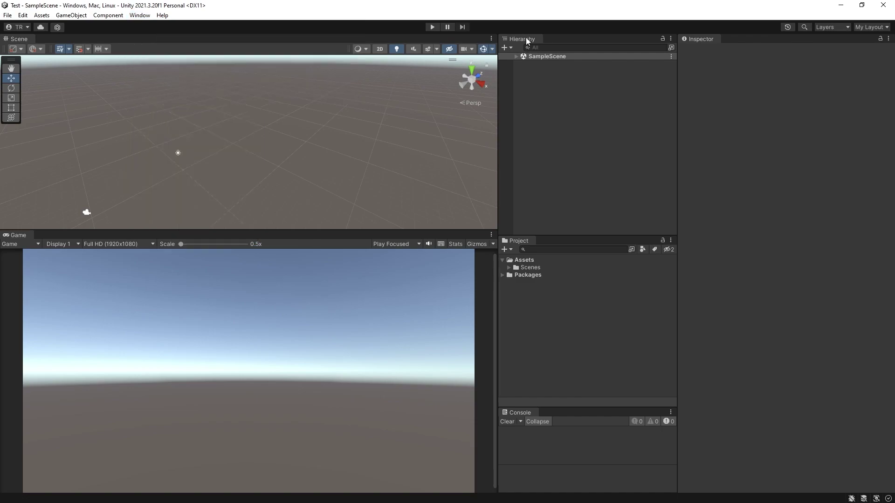
drag(523, 39, 543, 77)
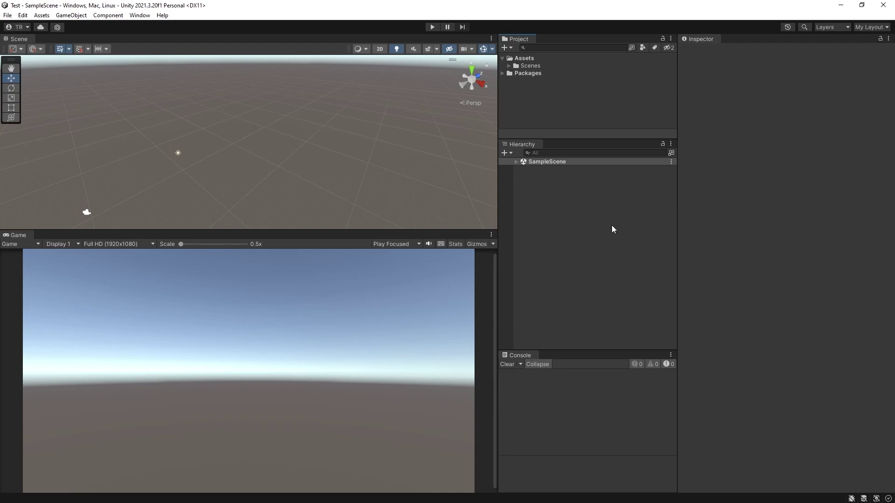
right_click(525, 145)
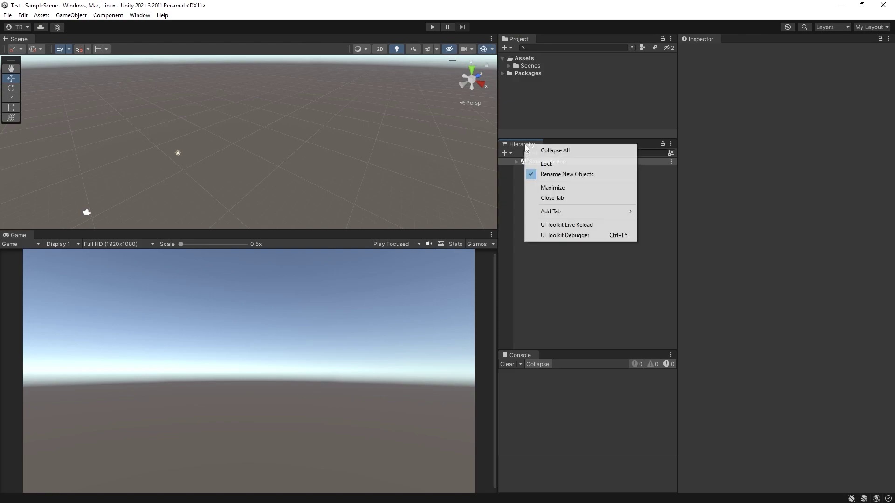
click(552, 198)
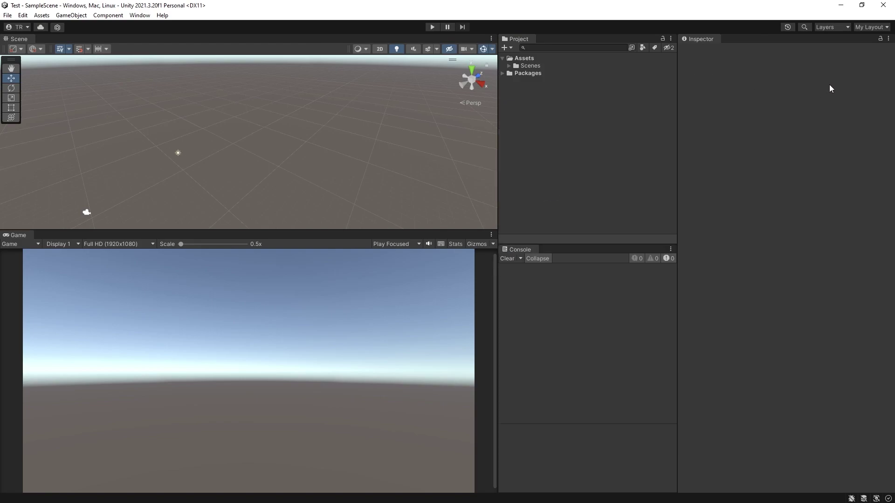
click(885, 28)
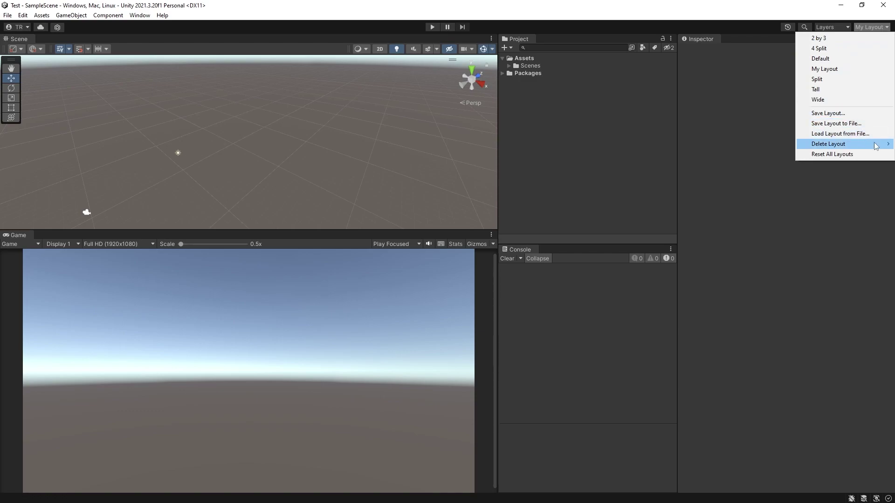
click(821, 68)
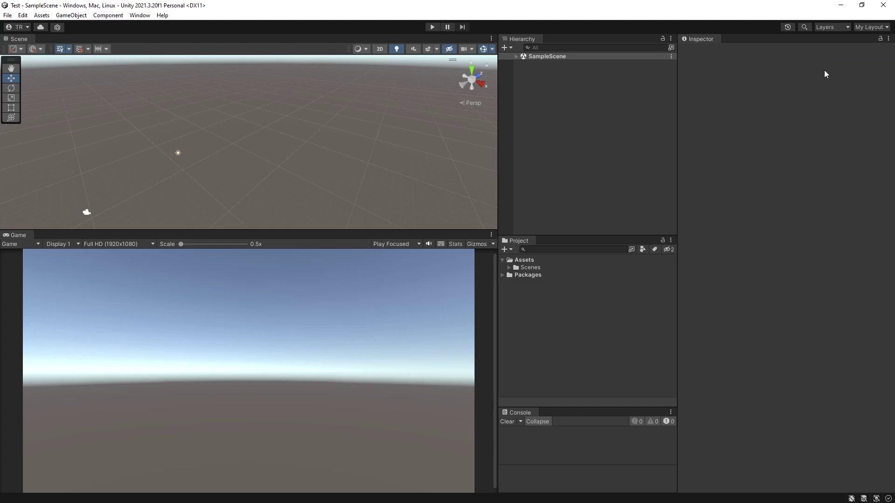
click(23, 15)
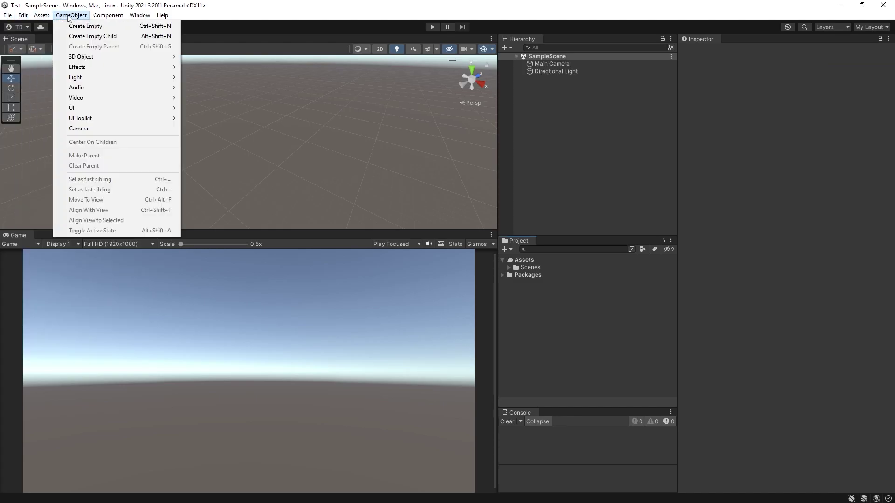
click(92, 18)
click(95, 17)
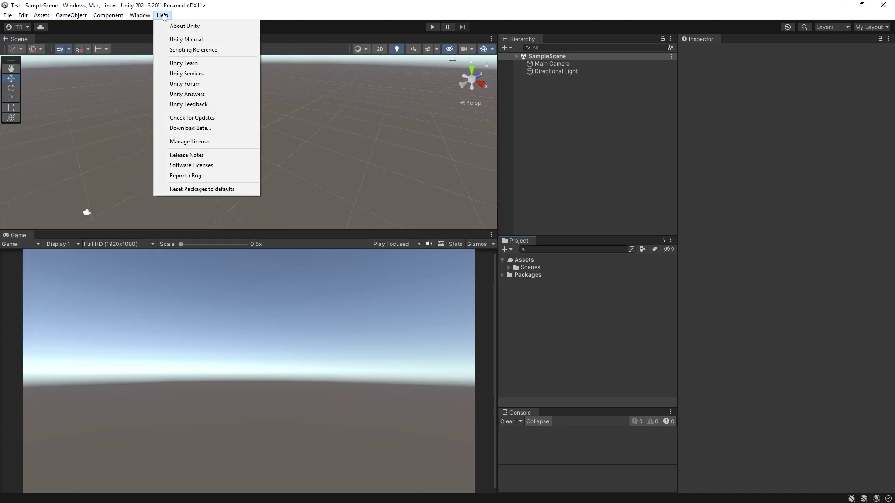
mouse_move(9, 17)
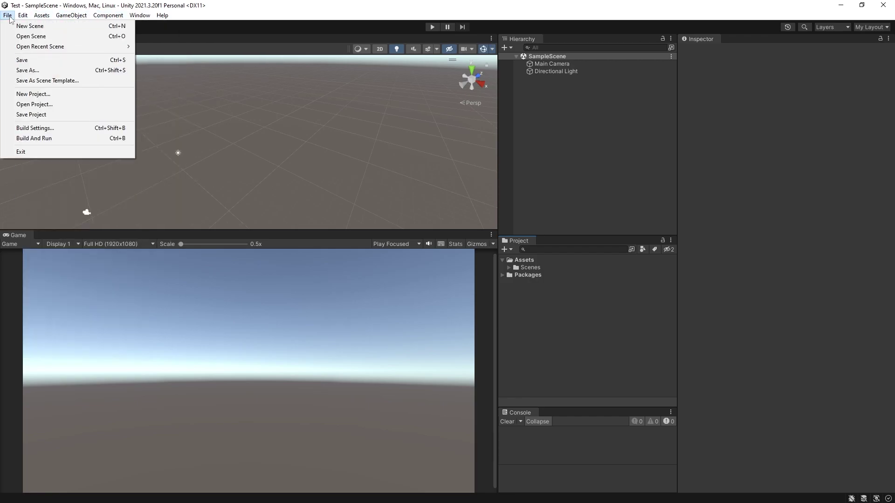
mouse_move(42, 17)
click(539, 145)
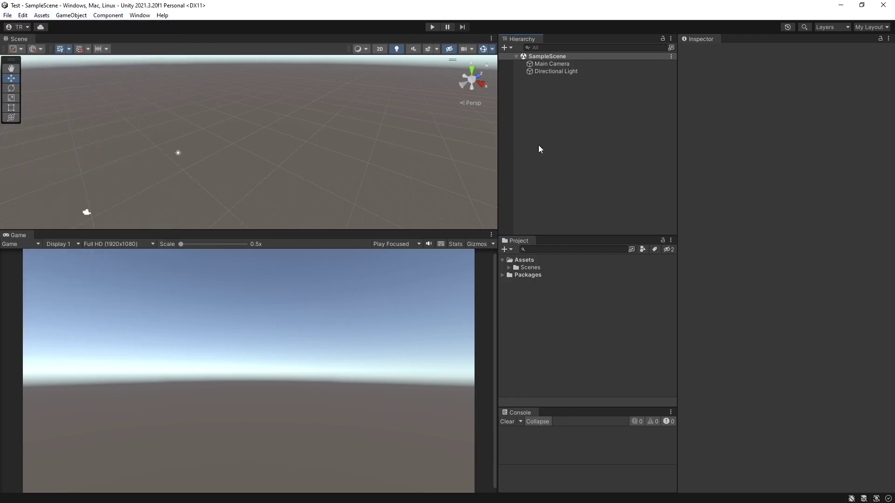
right_click(538, 144)
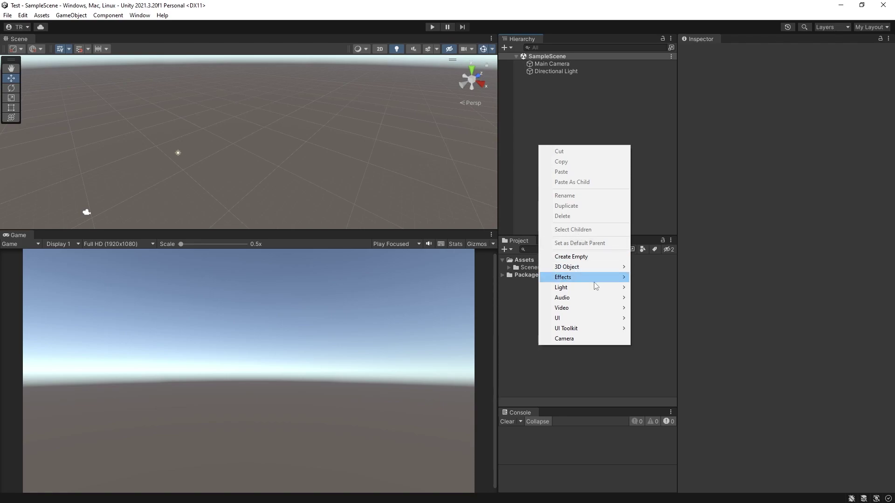
mouse_move(591, 267)
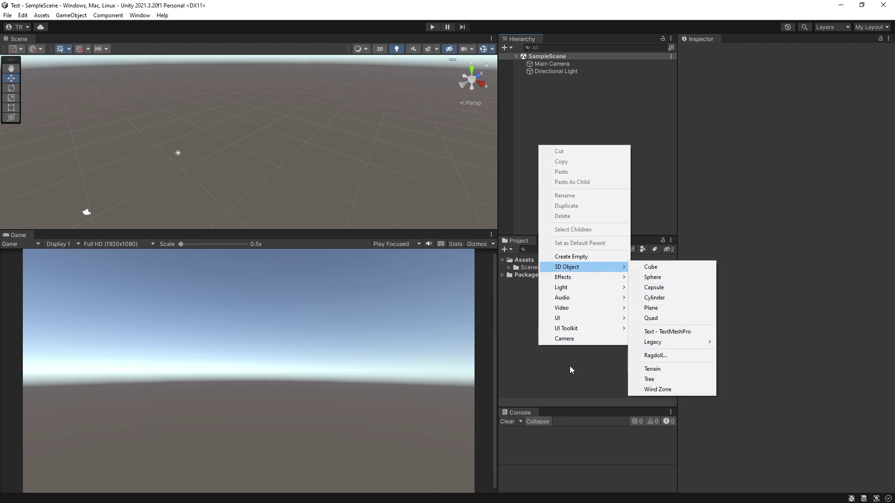
right_click(522, 337)
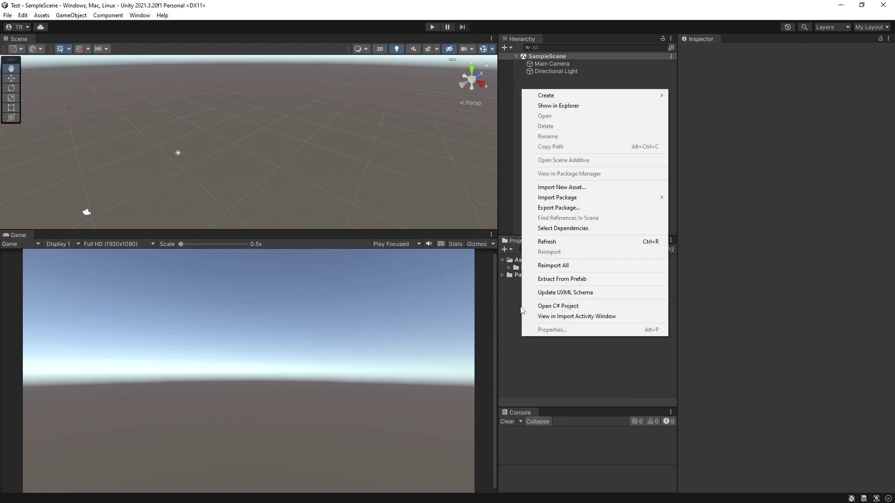
mouse_move(564, 96)
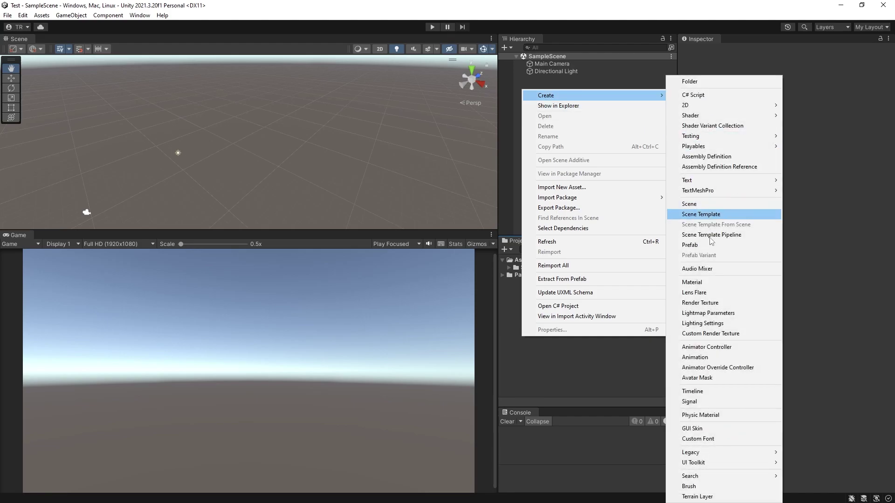
click(518, 135)
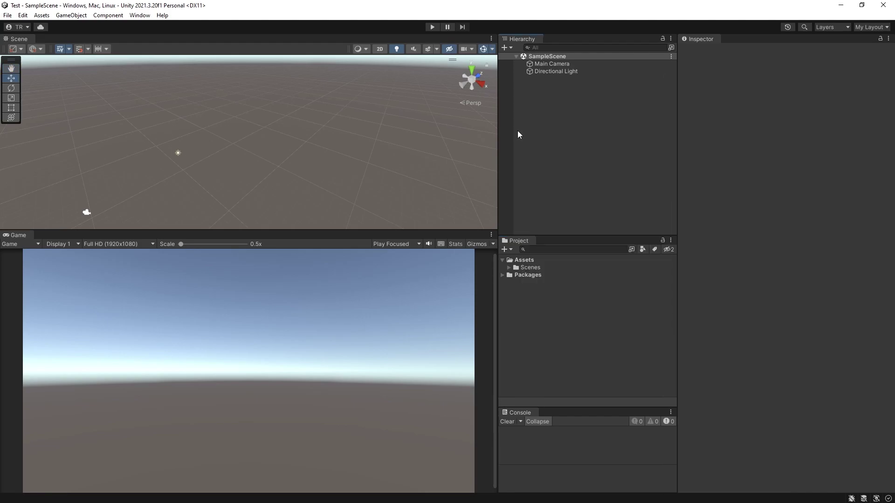
right_click(532, 134)
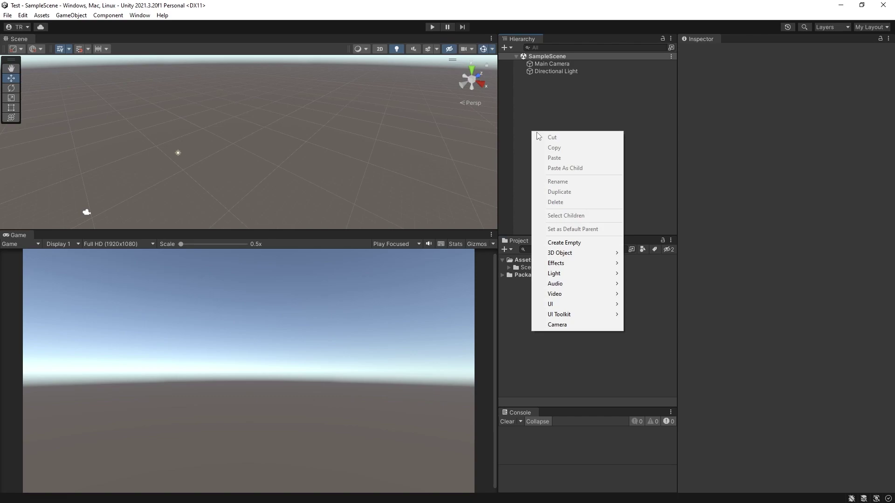
mouse_move(589, 255)
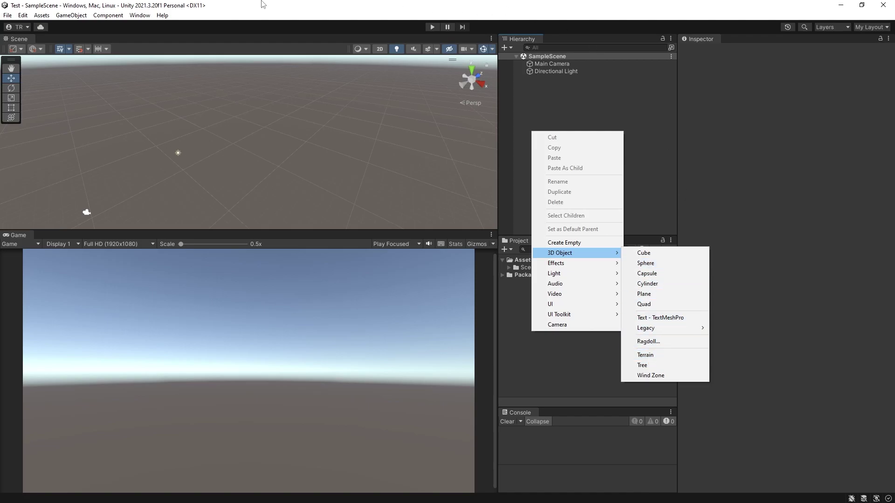
click(71, 16)
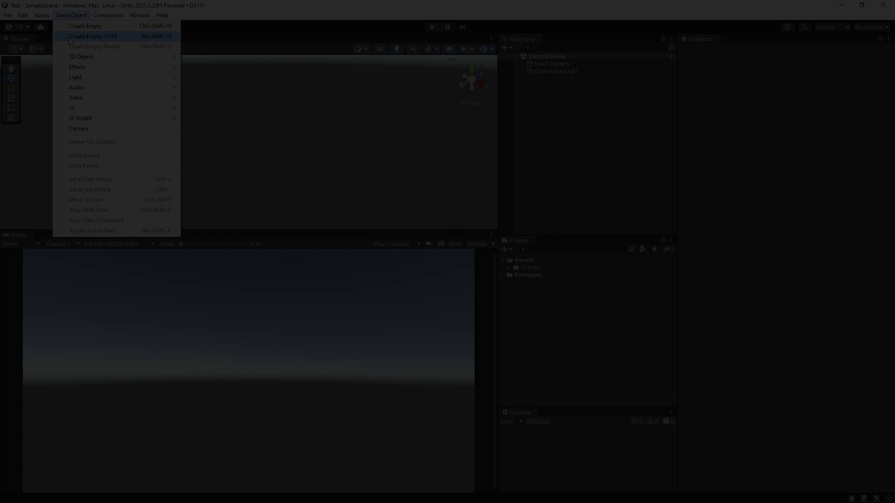